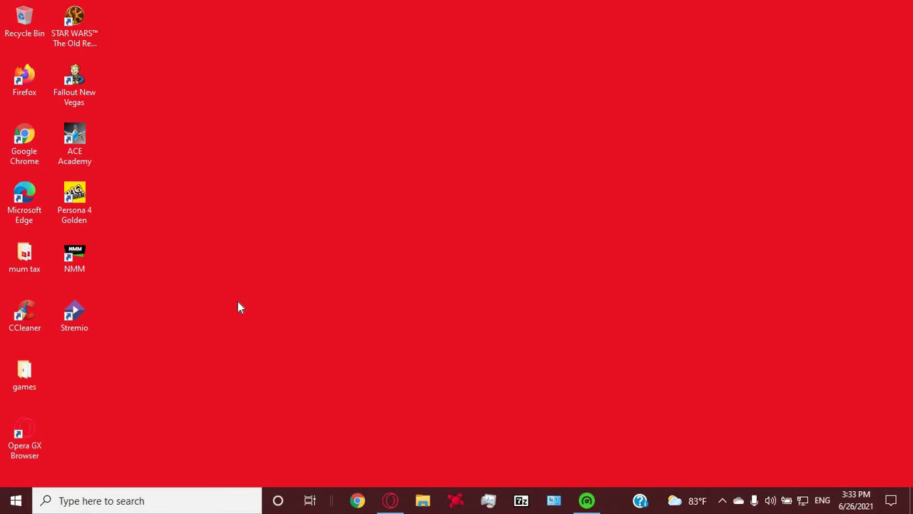
- Switch to Razer Cortex, look over the game library and the Specials boost items, and minimize the program
left_click(593, 504)
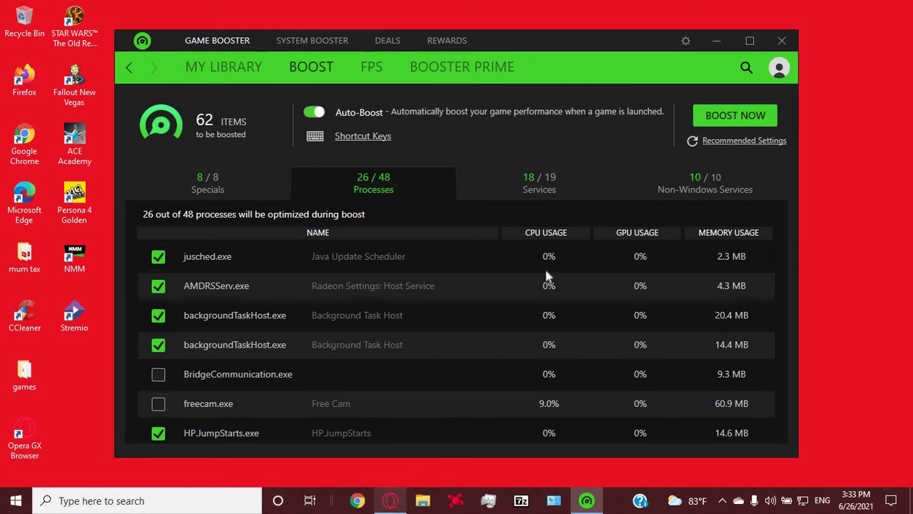
left_click(230, 76)
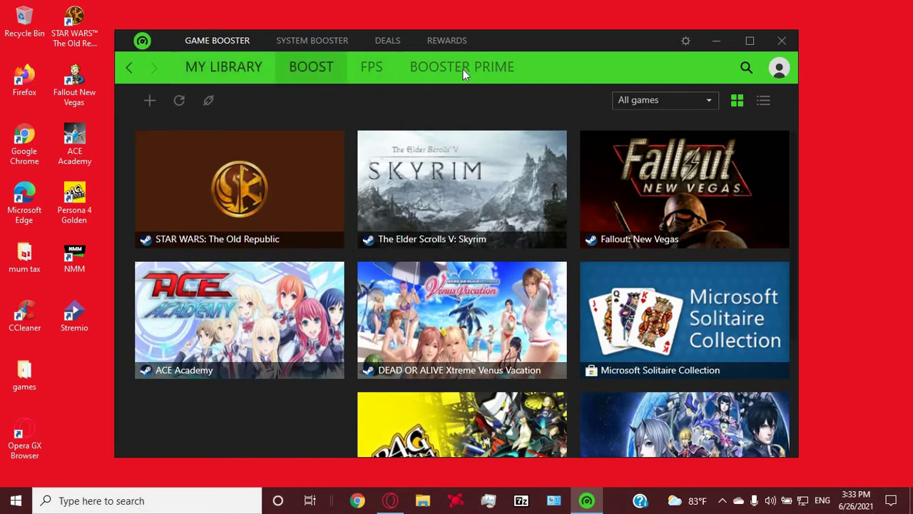
left_click(307, 65)
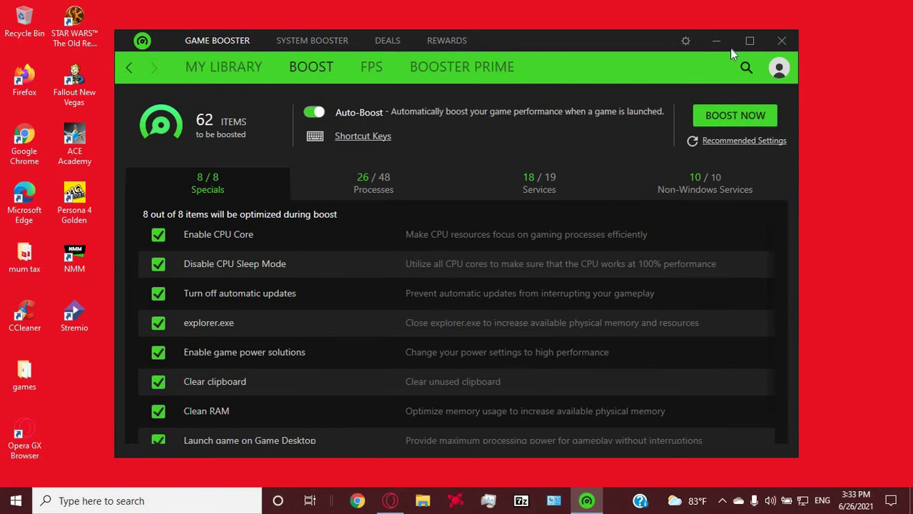
left_click(718, 43)
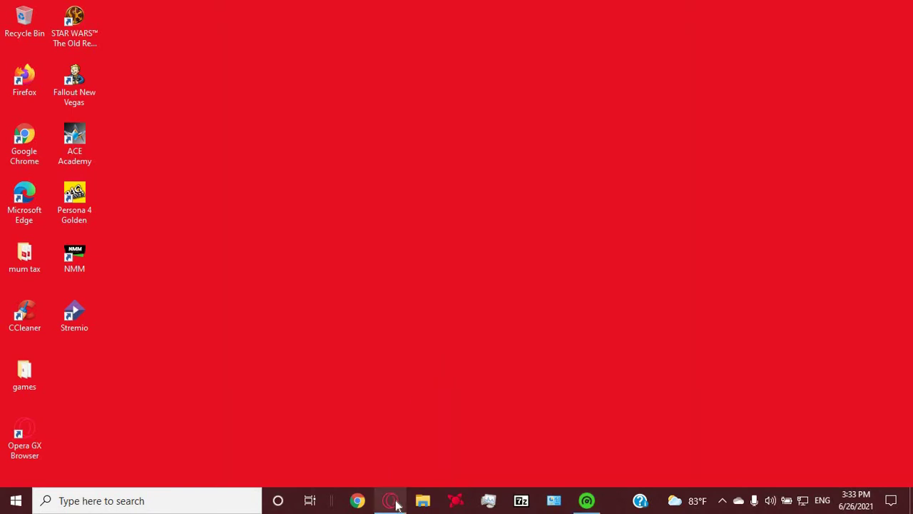
- View the Razer Cortex: Game Booster download page in Opera GX, and minimize the browser
left_click(393, 501)
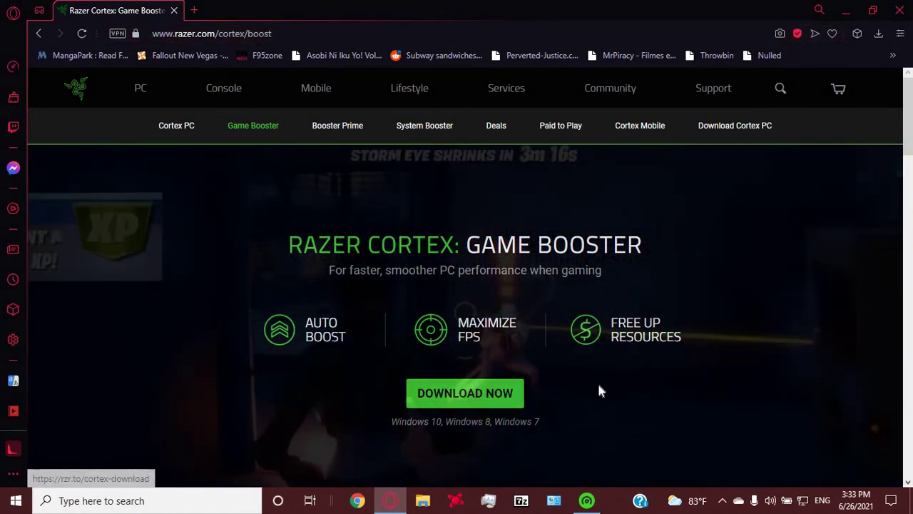
left_click(849, 9)
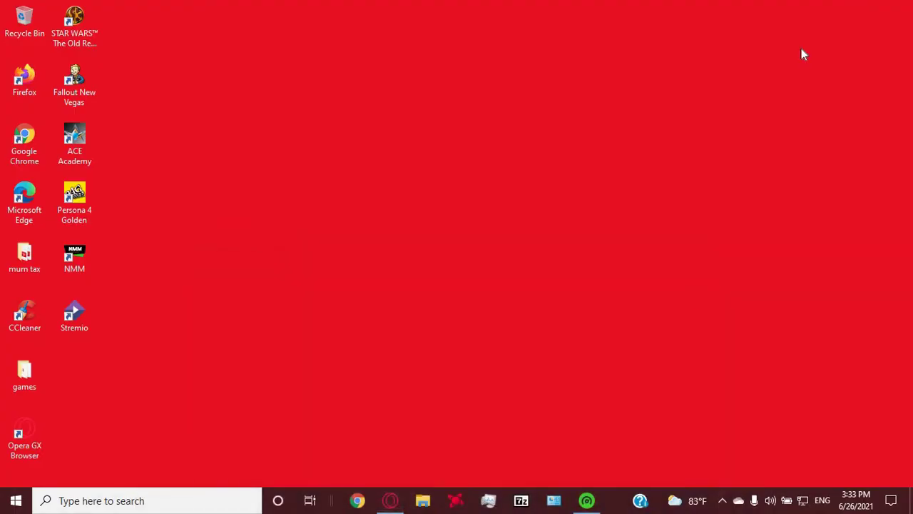
- Switch back to Razer Cortex and review the Specials items selected for boosting
left_click(586, 500)
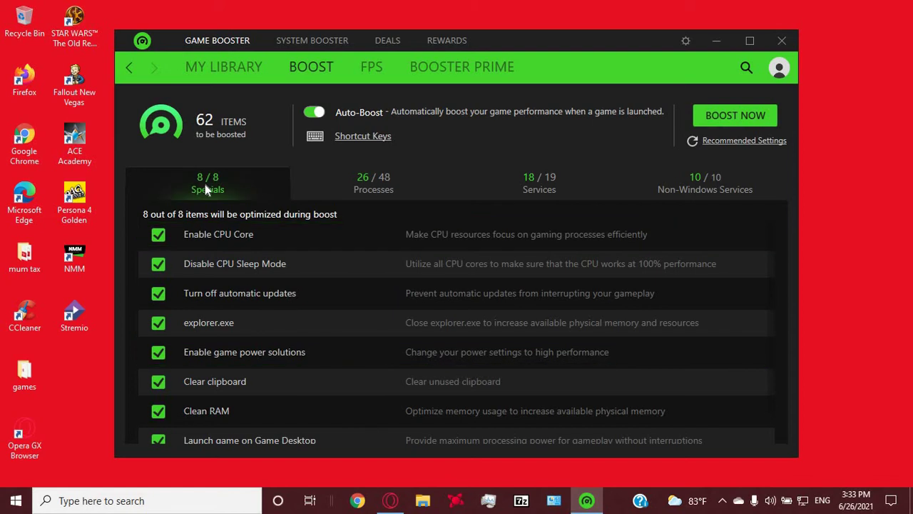
scroll(317, 296, "down", 1)
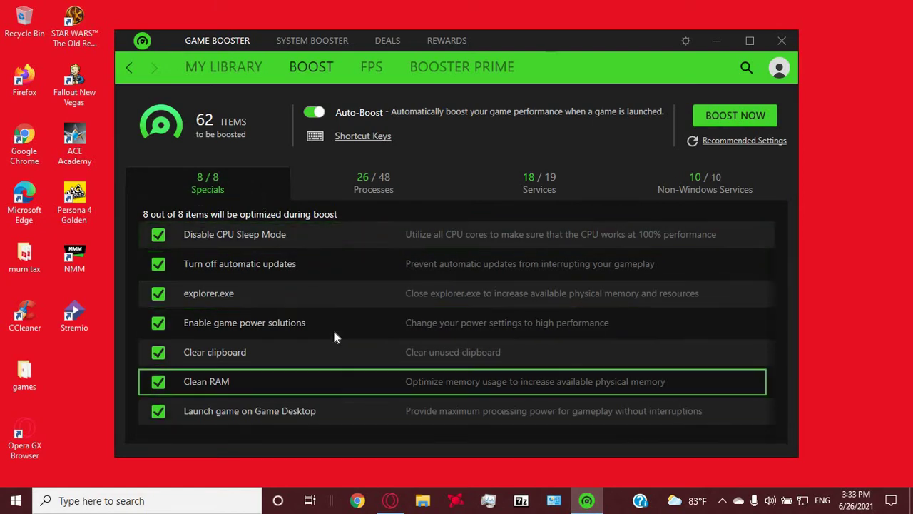
scroll(321, 314, "up", 1)
scroll(314, 336, "down", 1)
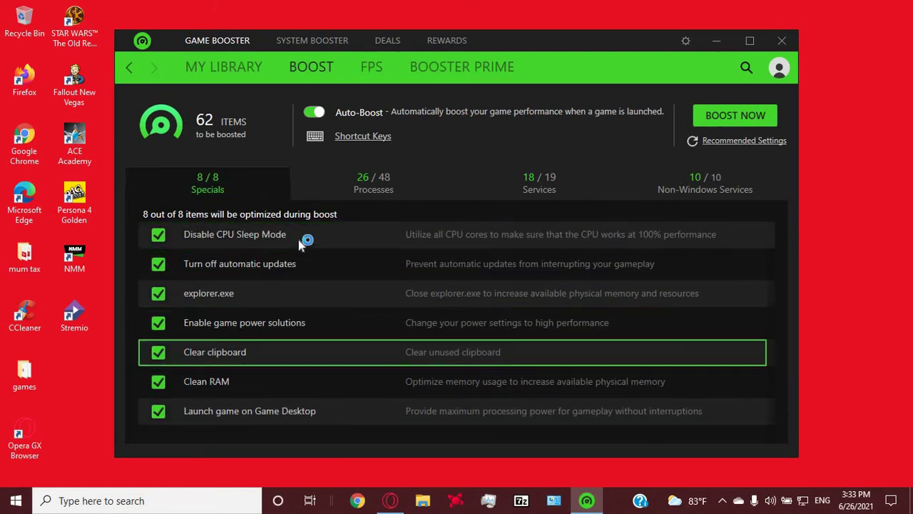
scroll(299, 240, "up", 1)
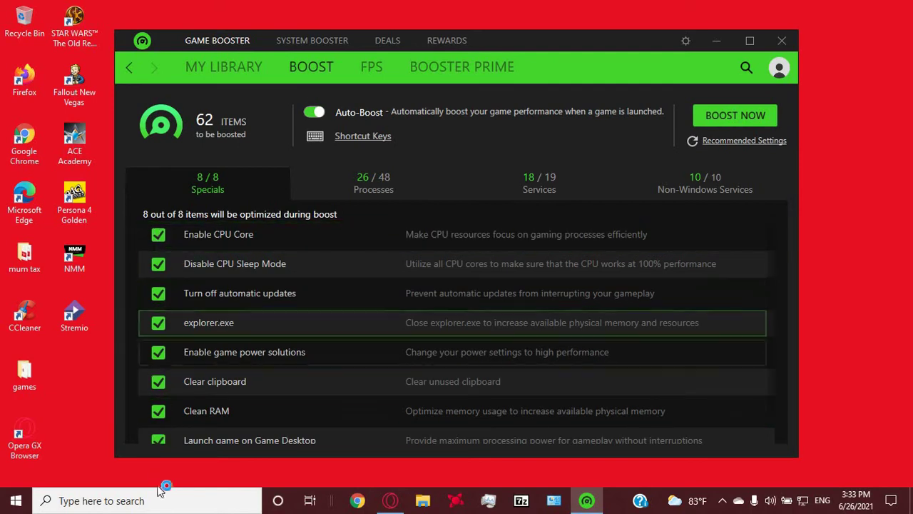
scroll(414, 250, "down", 1)
- Include BridgeCommunication.exe among the processes optimized during boost
left_click(387, 182)
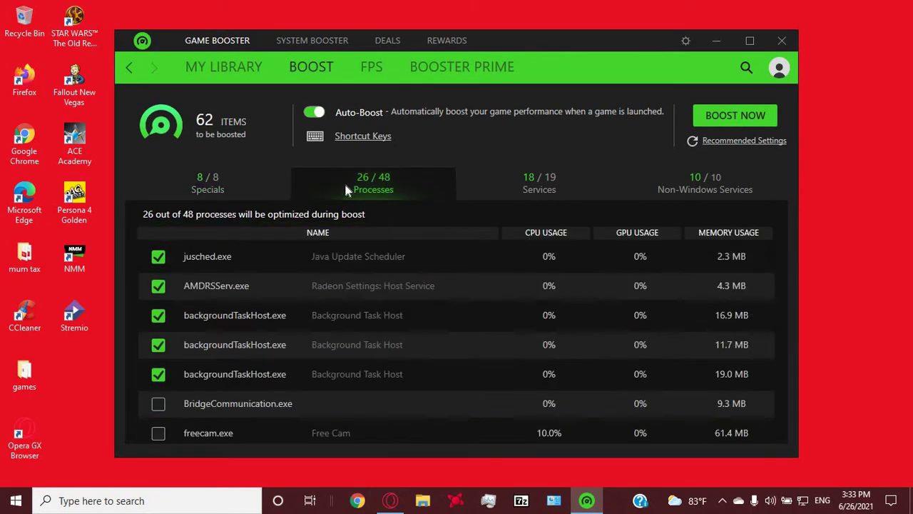
scroll(353, 259, "down", 3)
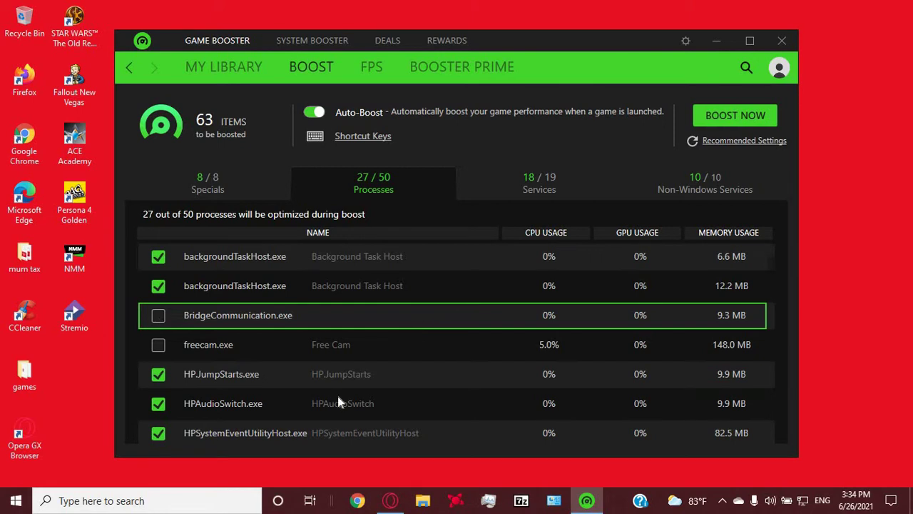
left_click(159, 319)
scroll(303, 352, "up", 2)
scroll(218, 368, "down", 2)
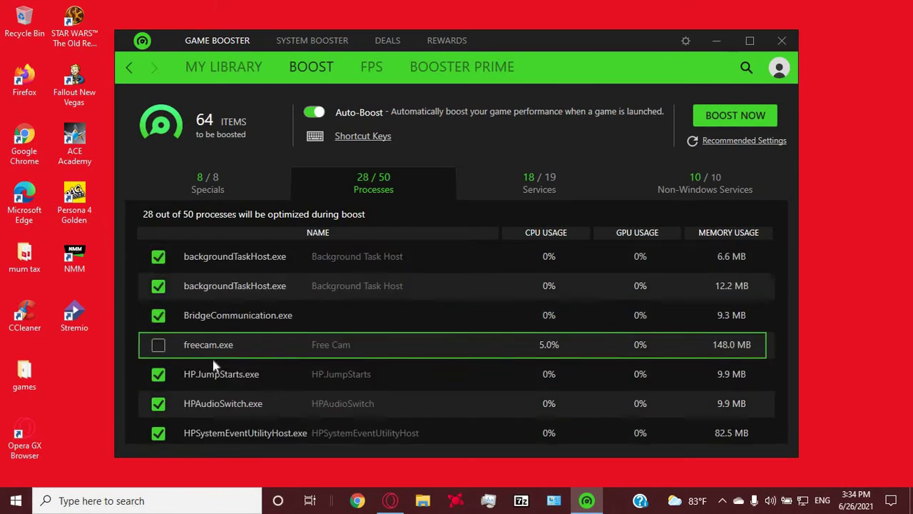
- Include the Microsoft Office process OfficeClickToRun.exe in the boost
scroll(356, 364, "down", 4)
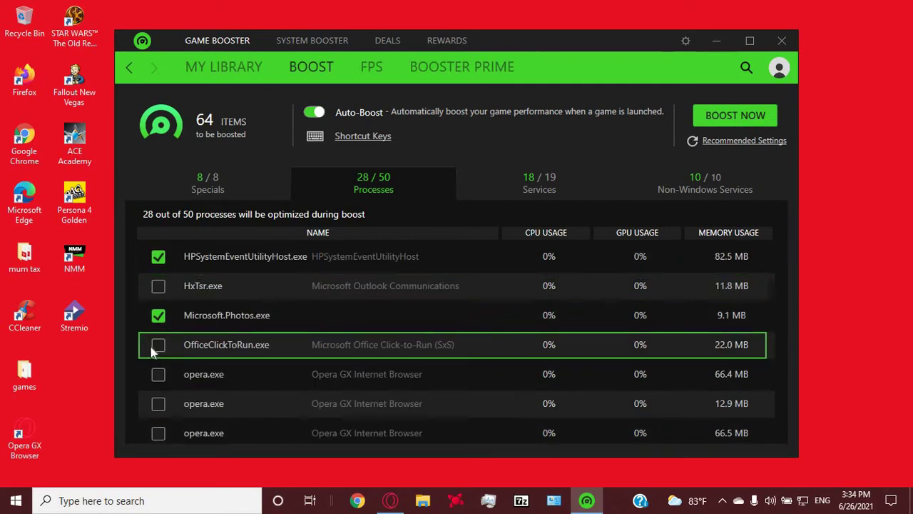
left_click(157, 346)
scroll(271, 338, "down", 1)
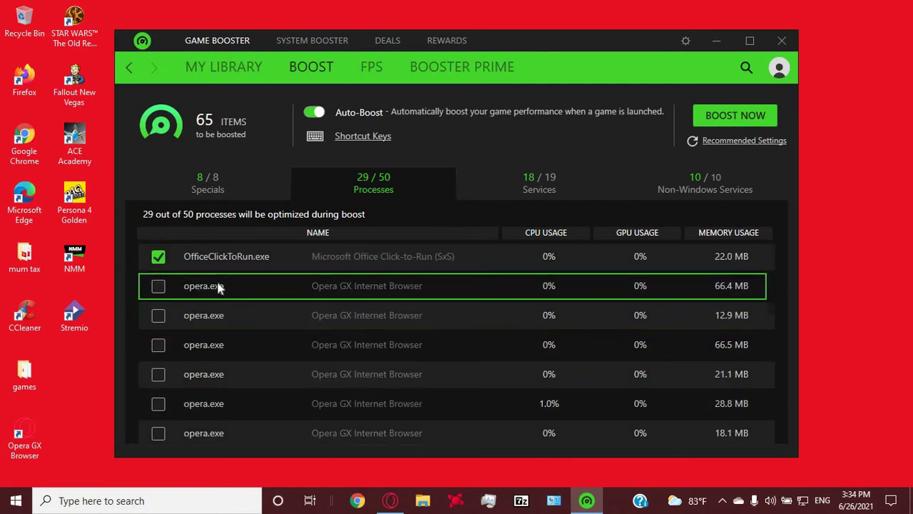
- Close the Opera GX browser and check its remaining entries in the boost process list
left_click(390, 501)
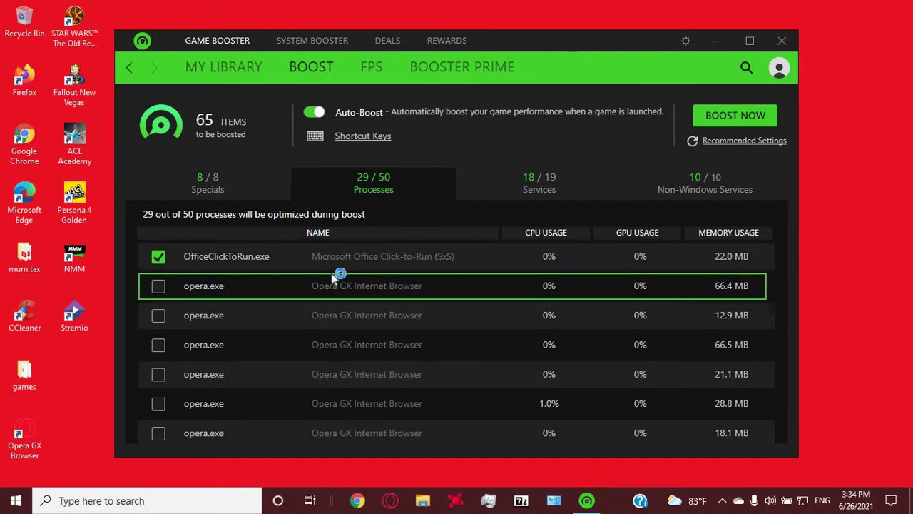
scroll(334, 277, "down", 2)
scroll(333, 279, "down", 4)
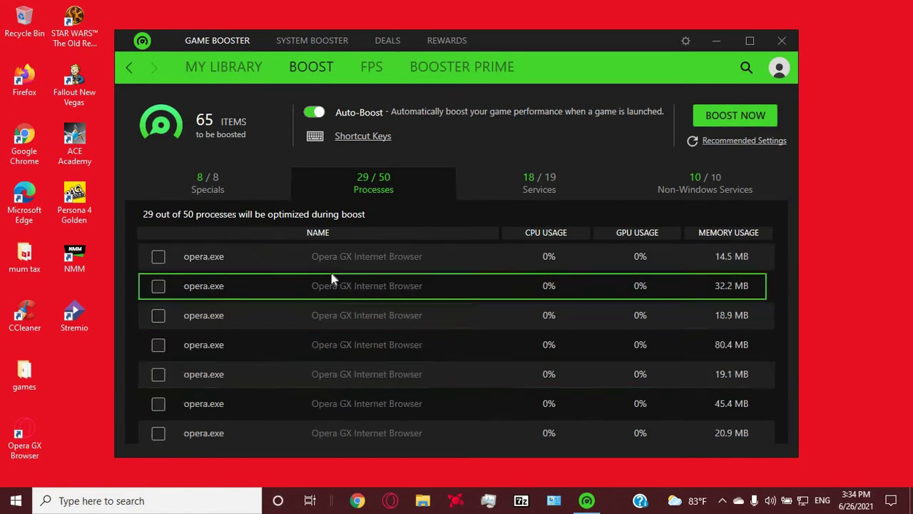
scroll(331, 274, "down", 2)
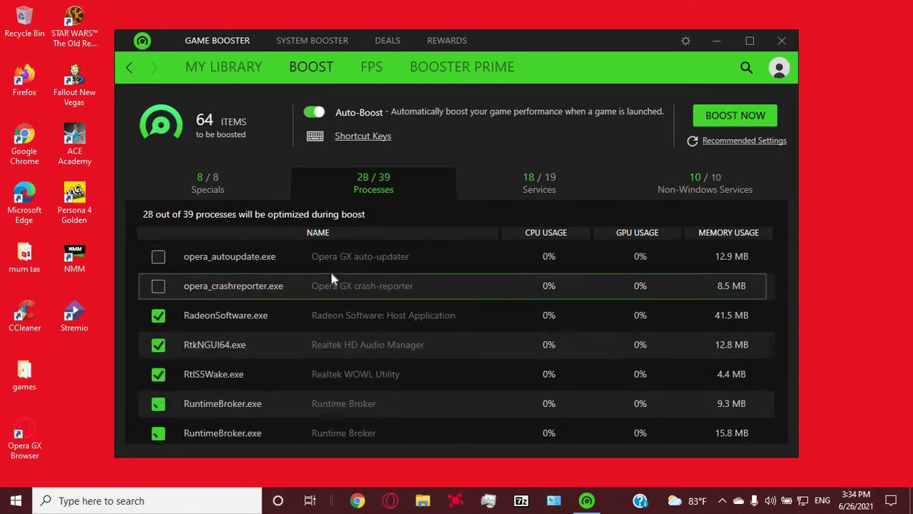
scroll(331, 274, "up", 2)
scroll(332, 274, "up", 2)
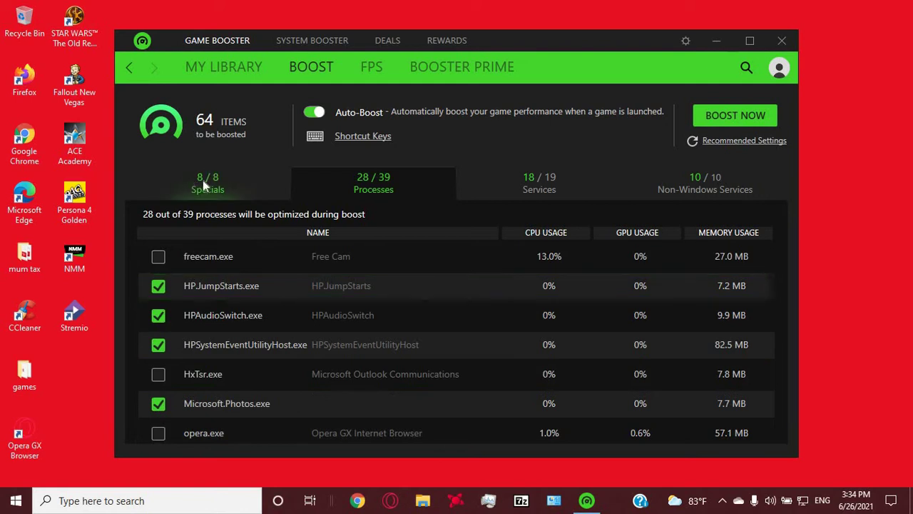
- Reload the process list and include opera.exe, opera_crashreporter.exe and HxTsr.exe in the boost
left_click(204, 182)
left_click(397, 177)
scroll(359, 308, "down", 2)
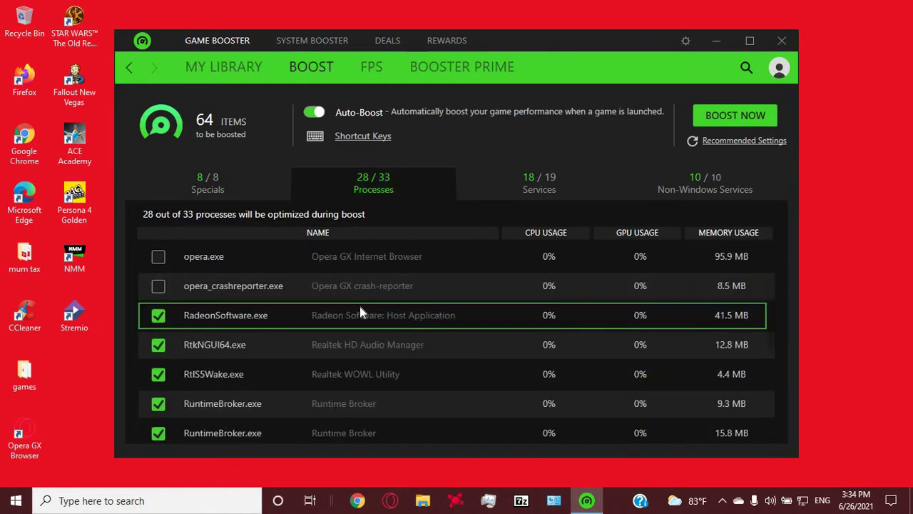
scroll(359, 306, "up", 1)
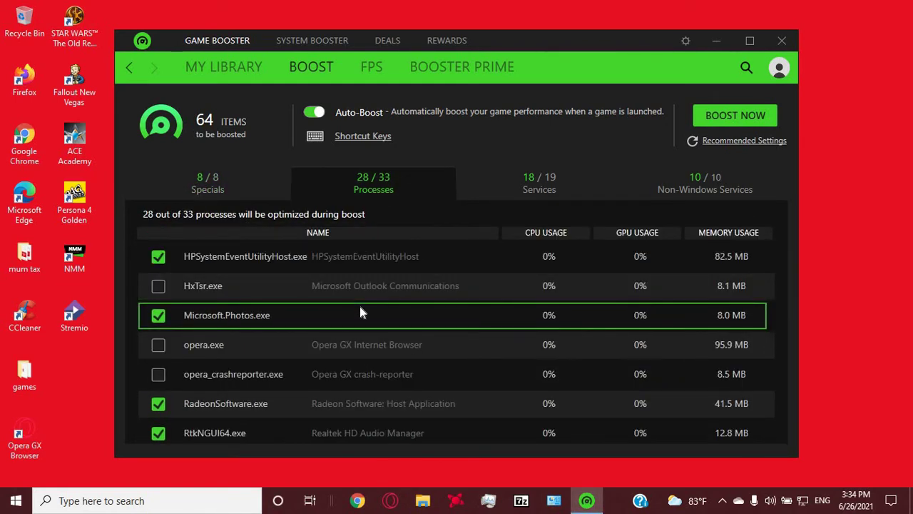
left_click(157, 344)
left_click(159, 374)
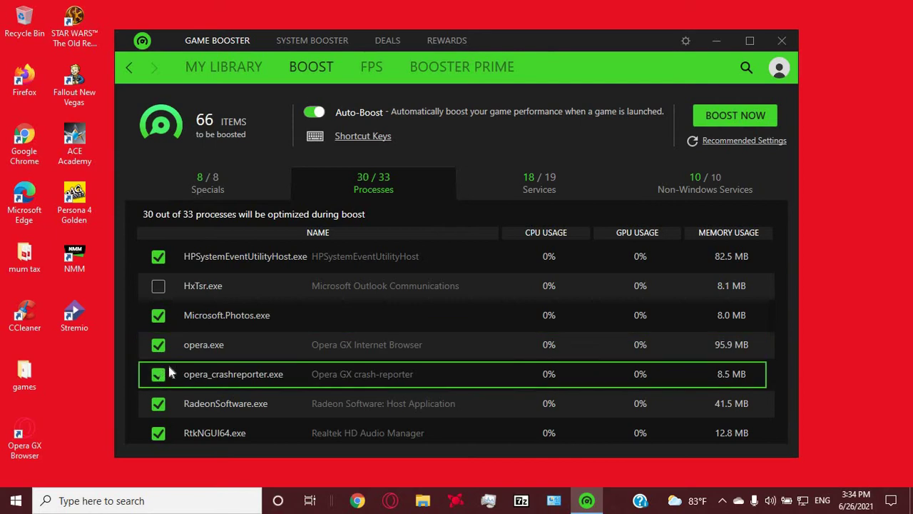
left_click(158, 285)
- Include YourPhone.exe in the boost and check the process list for entries left out
scroll(414, 293, "up", 2)
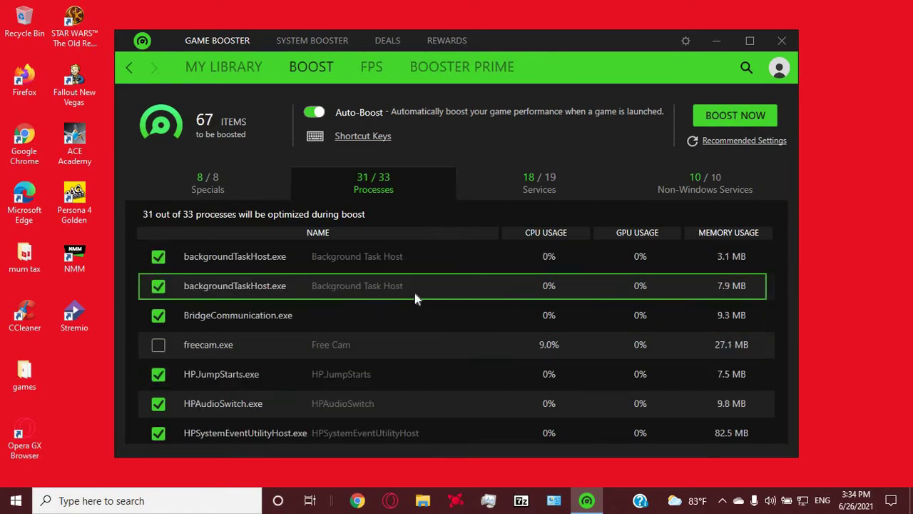
scroll(415, 294, "down", 4)
scroll(415, 294, "down", 4)
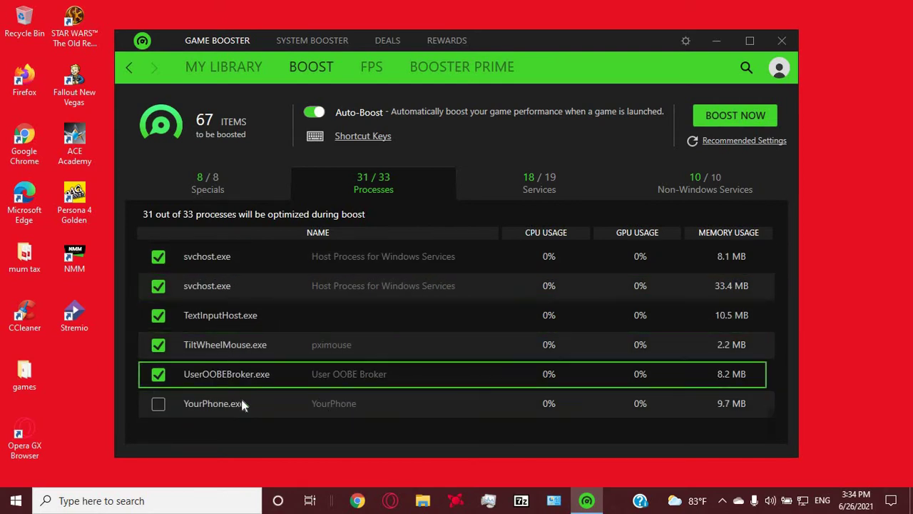
left_click(157, 404)
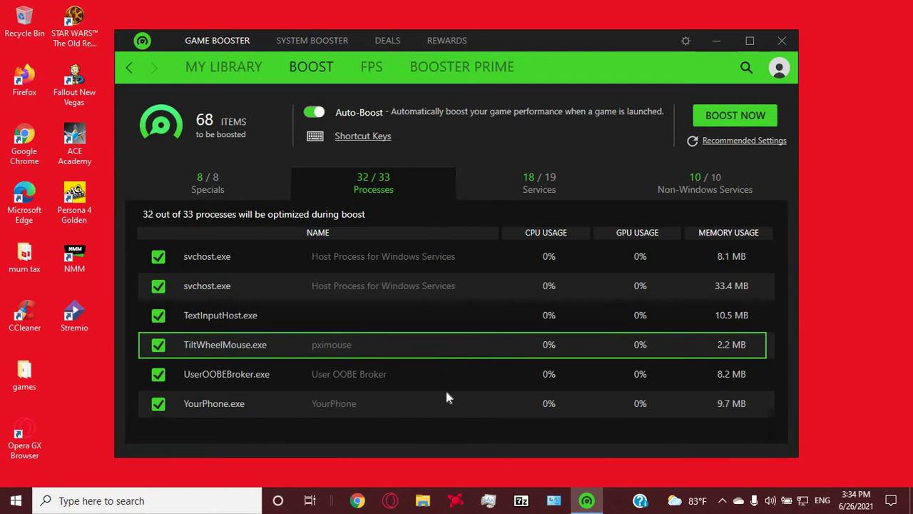
scroll(448, 377, "up", 5)
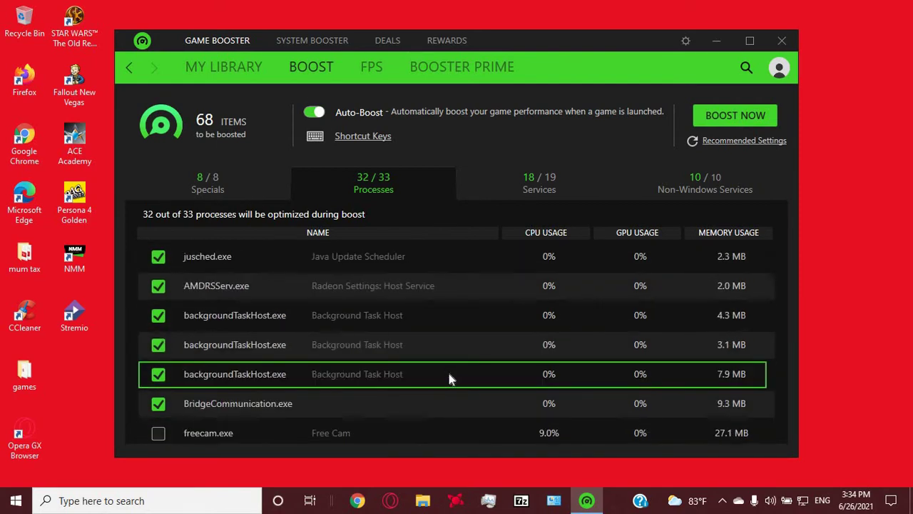
scroll(447, 364, "down", 1)
scroll(447, 294, "up", 1)
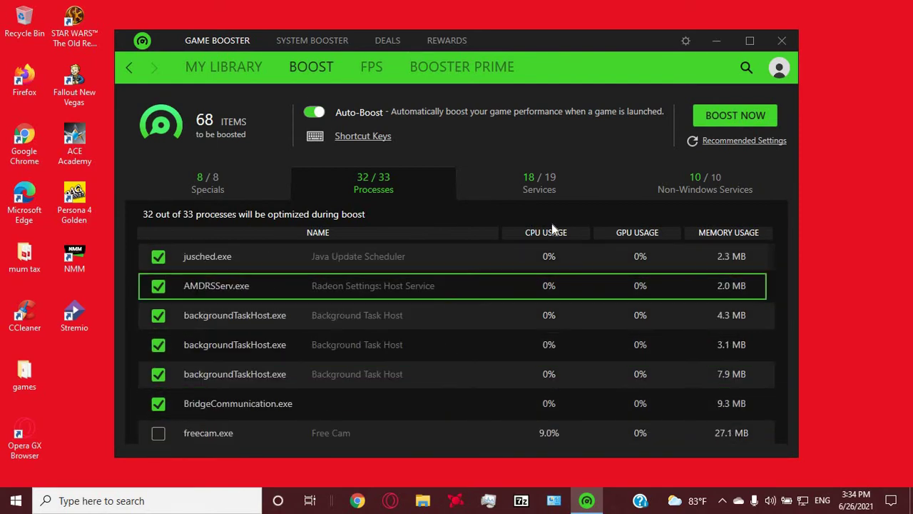
- Include the hidserv service among the Windows services optimized during boost
left_click(549, 179)
scroll(207, 309, "down", 1)
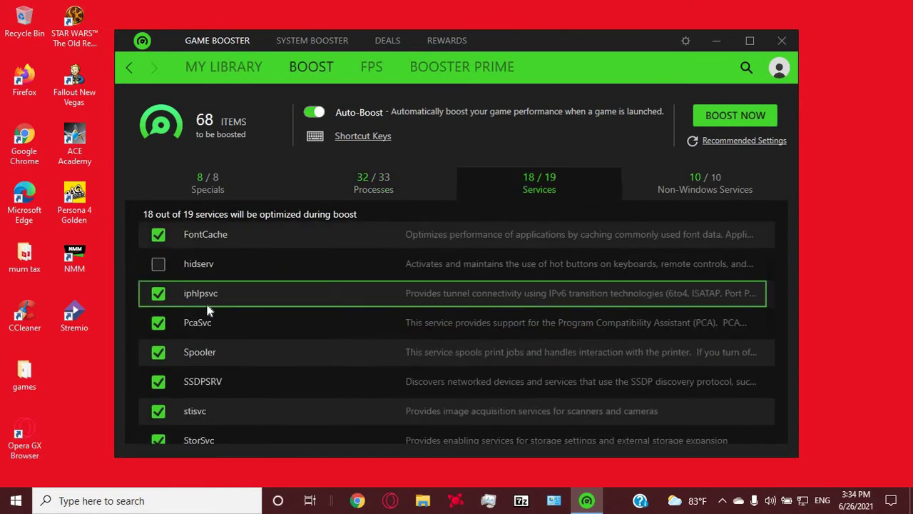
left_click(160, 265)
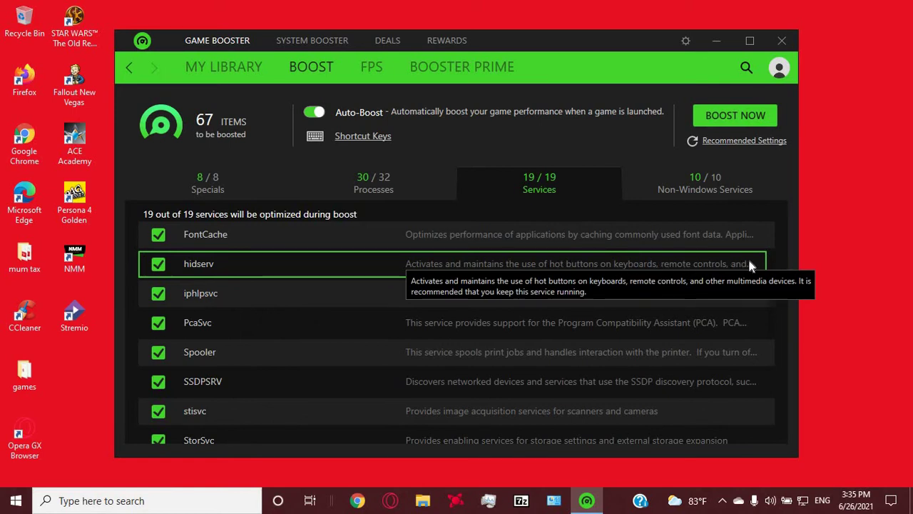
- Review the non-Windows services selected for boosting
left_click(716, 175)
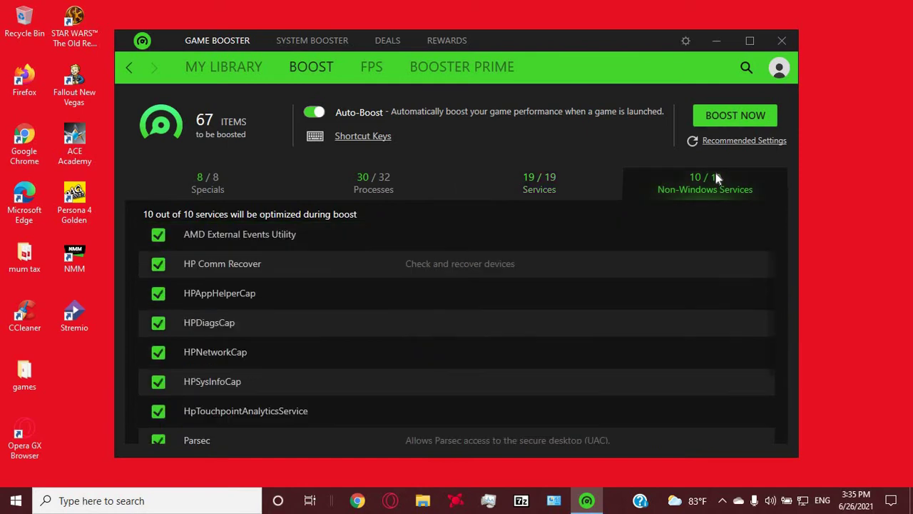
scroll(353, 271, "down", 1)
scroll(373, 336, "up", 1)
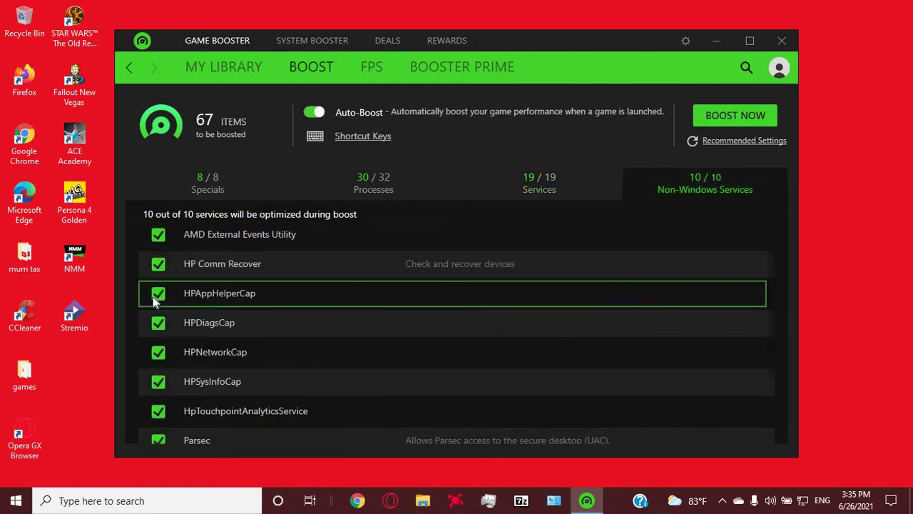
- Include the Microsoft Office helper process SDXHelper.exe in the boost and recheck the process list
left_click(545, 179)
left_click(368, 182)
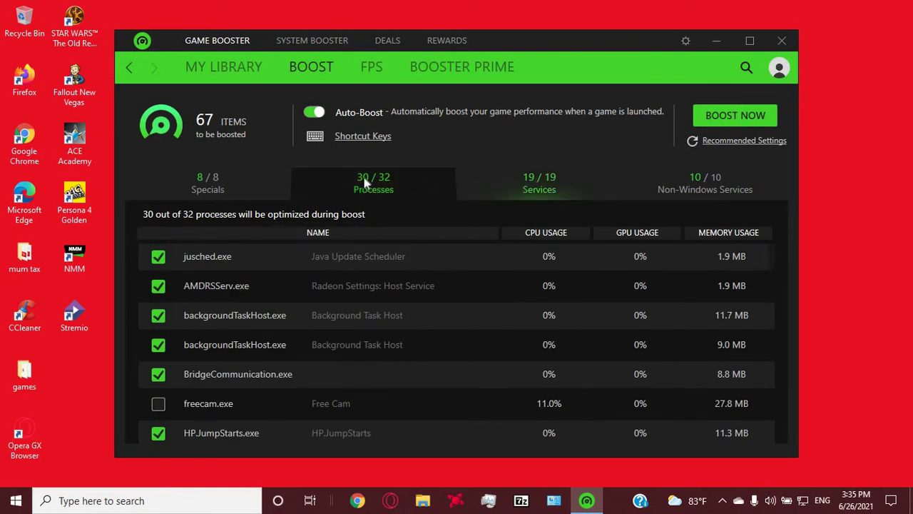
scroll(332, 296, "down", 1)
scroll(332, 296, "down", 8)
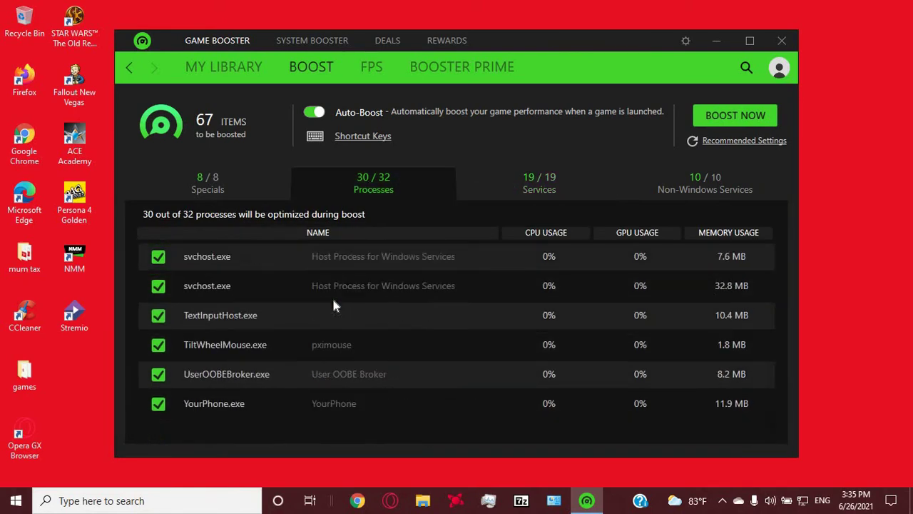
scroll(306, 321, "up", 1)
scroll(306, 329, "up", 2)
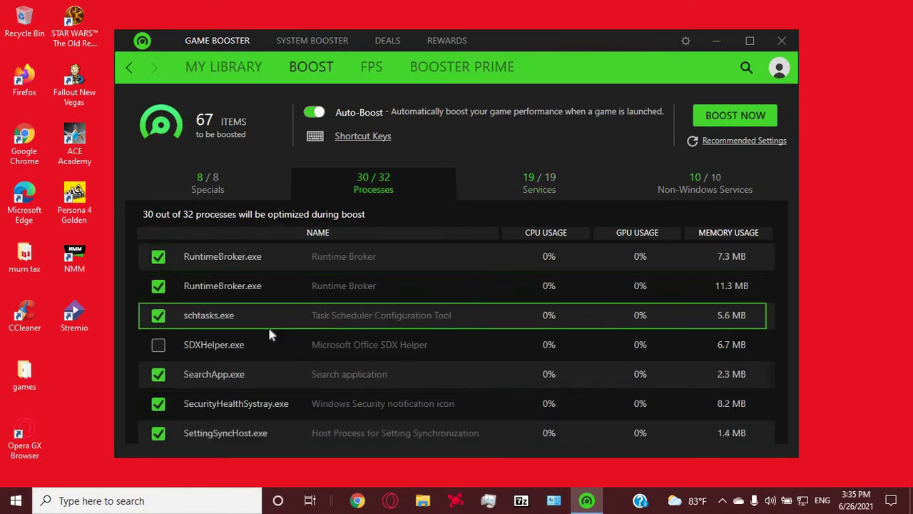
left_click(157, 345)
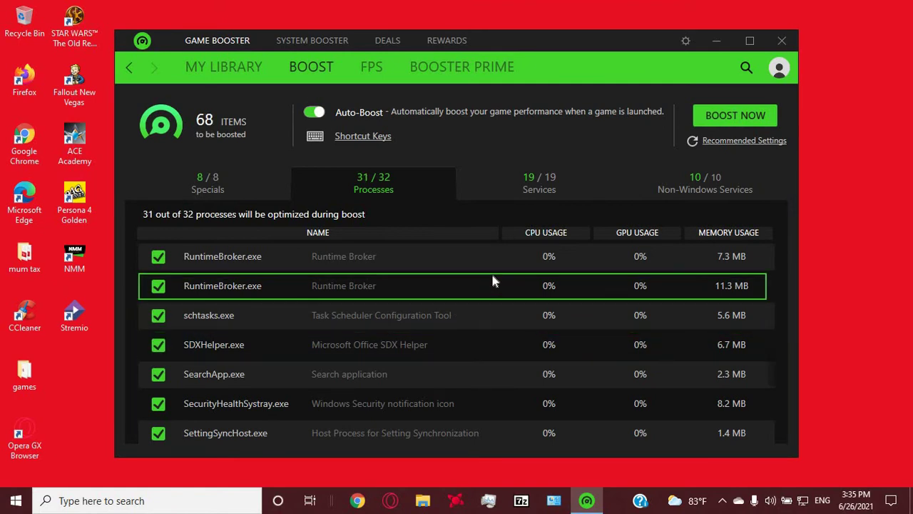
scroll(493, 290, "down", 3)
scroll(480, 346, "up", 9)
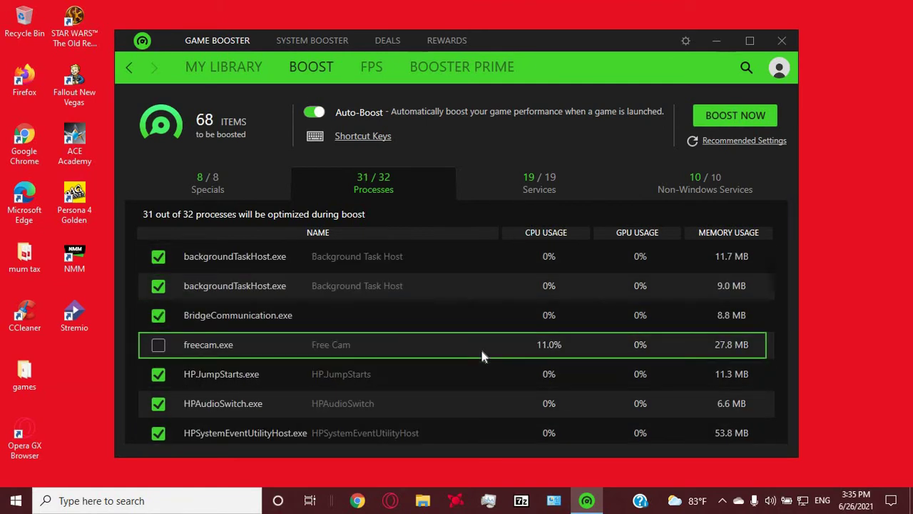
- Recheck the Specials boost items and open the game library
left_click(213, 186)
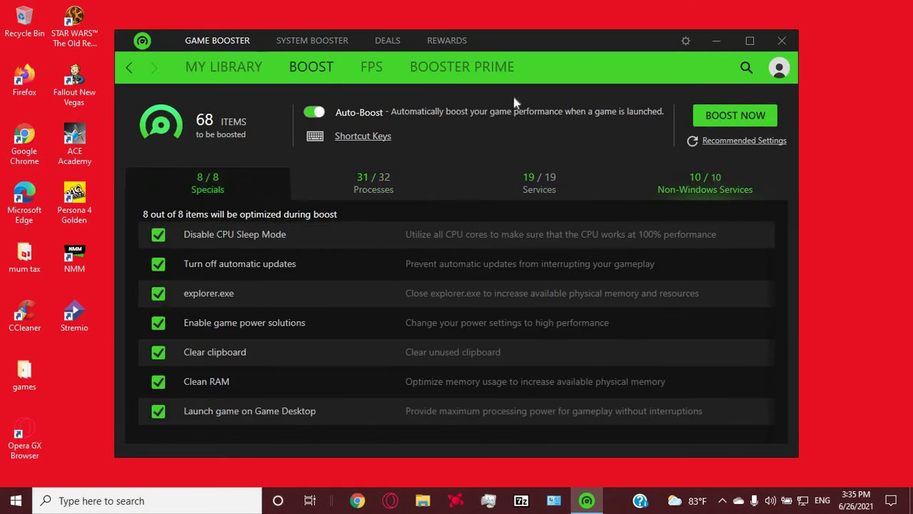
left_click(223, 68)
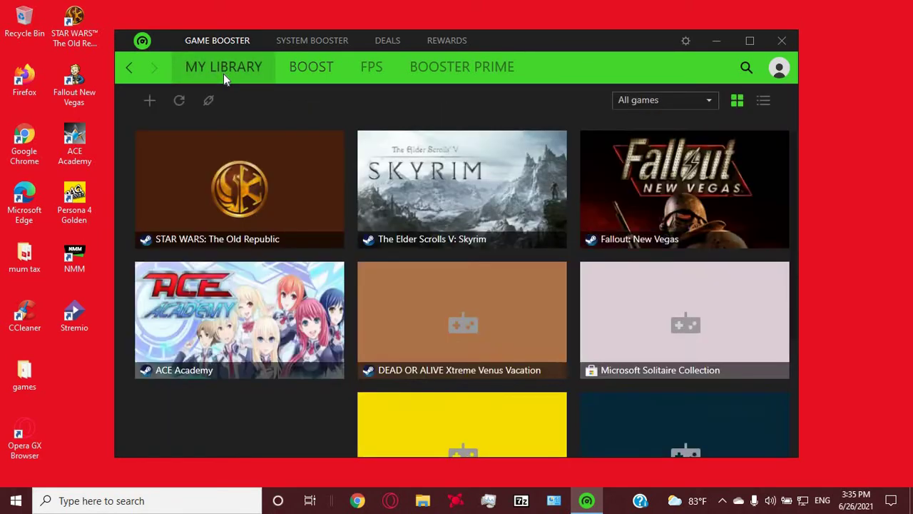